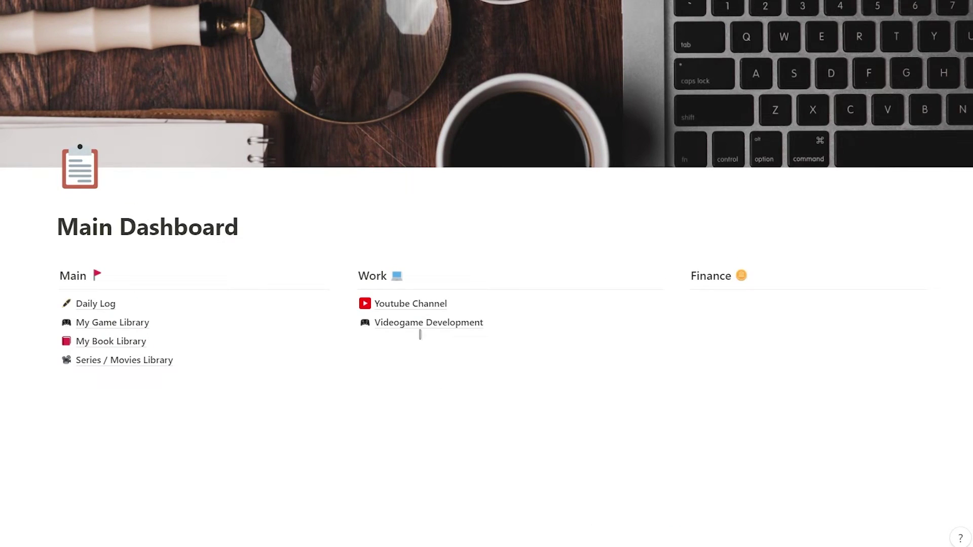
Go through Videogame Development into the Bullet Hell GDD and open its Overview page.
click(485, 326)
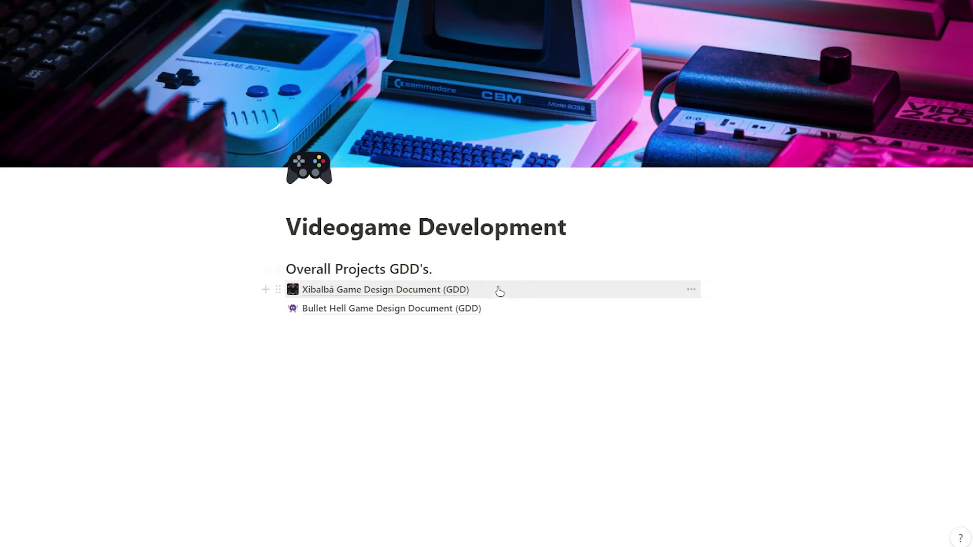
click(412, 314)
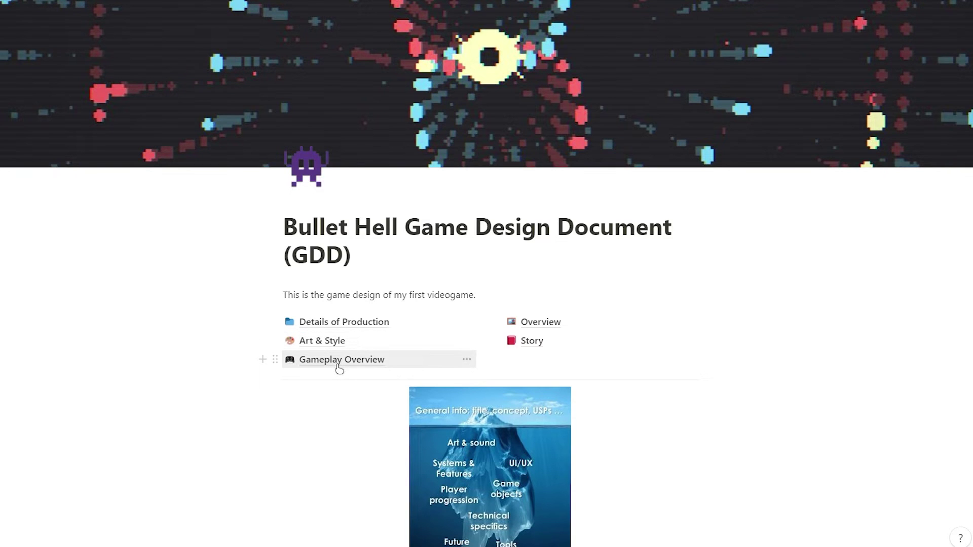
click(541, 325)
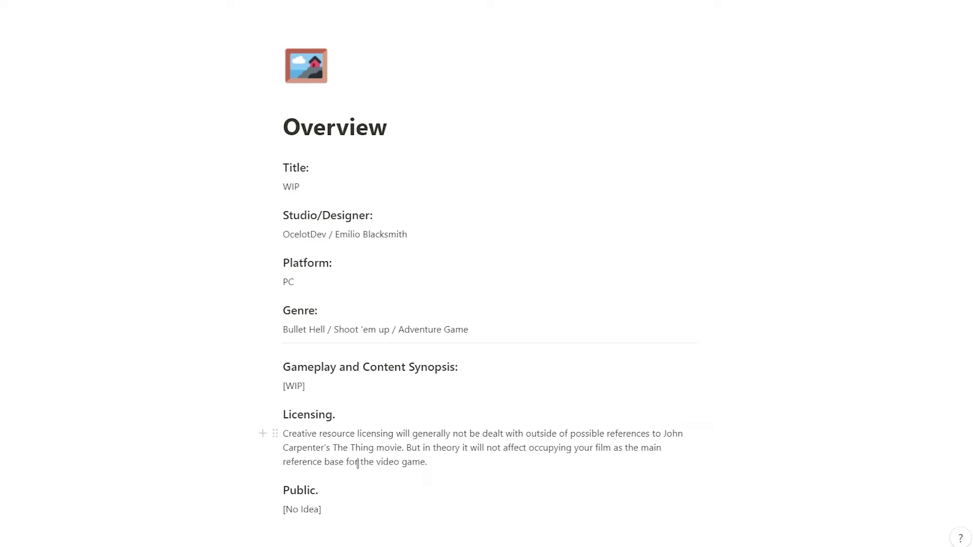
drag(284, 434, 399, 435)
click(291, 435)
key(ctrl+bracketleft)
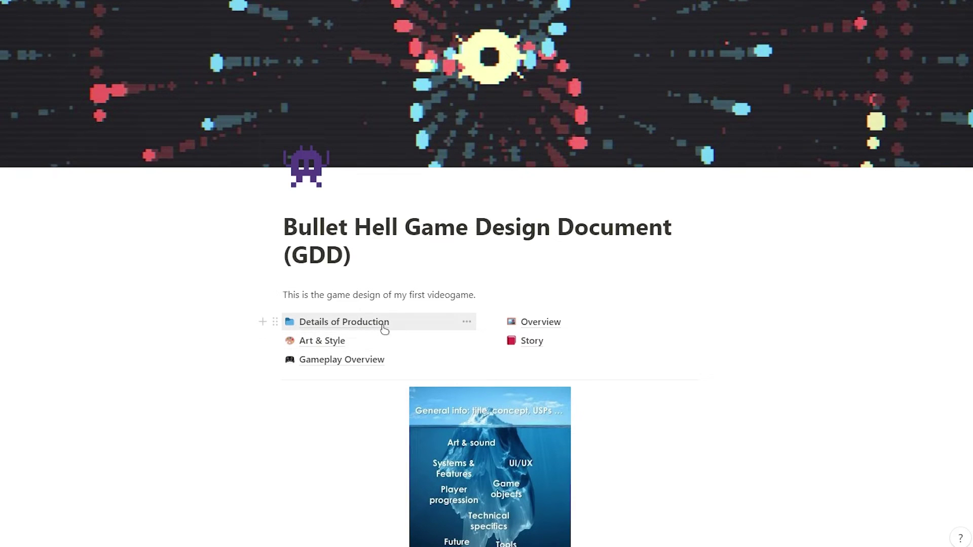
click(384, 327)
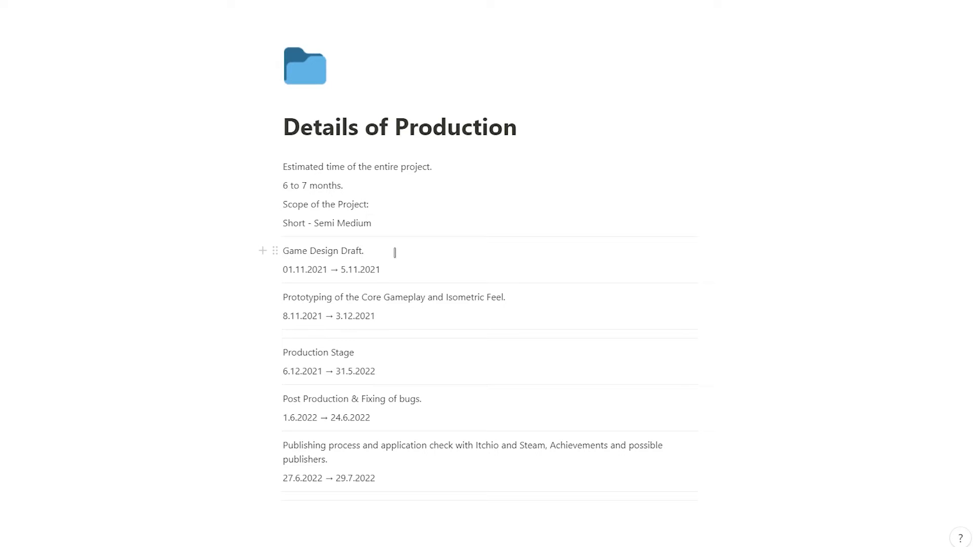
drag(394, 268, 319, 269)
drag(316, 300, 486, 299)
click(390, 297)
drag(410, 302, 499, 301)
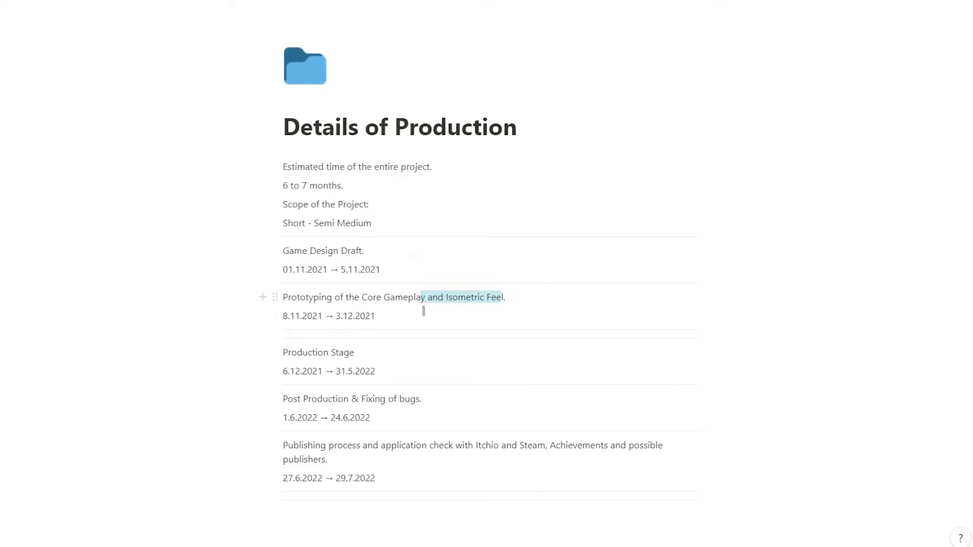
click(363, 319)
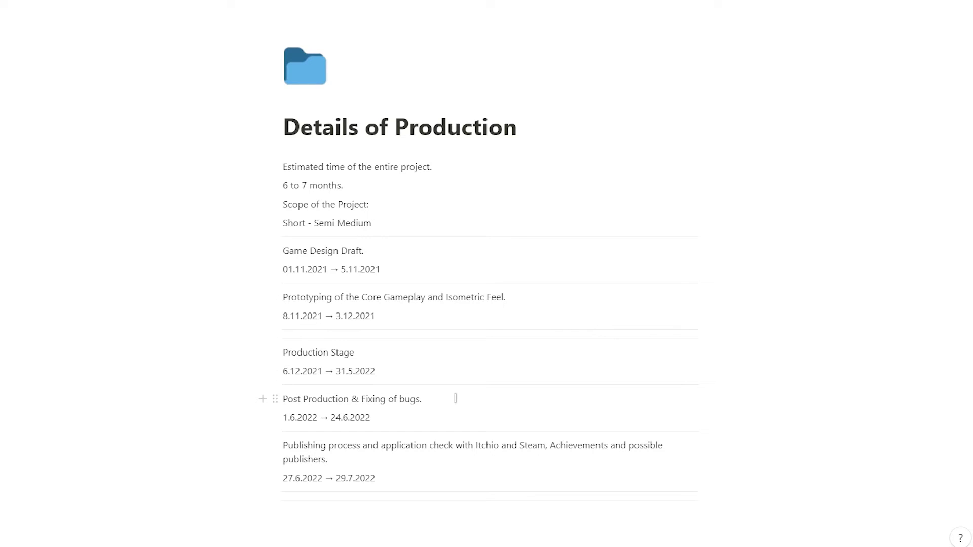
key(alt+Left)
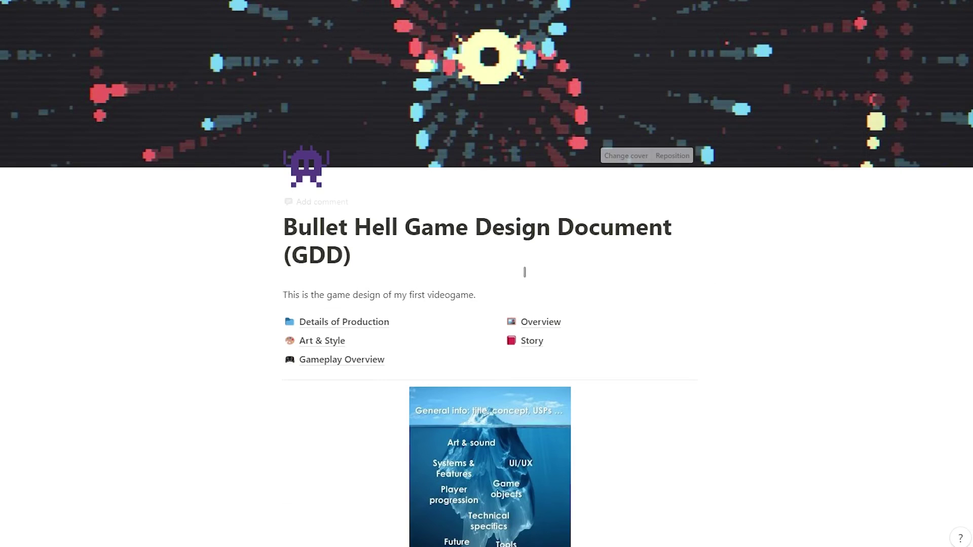
click(536, 346)
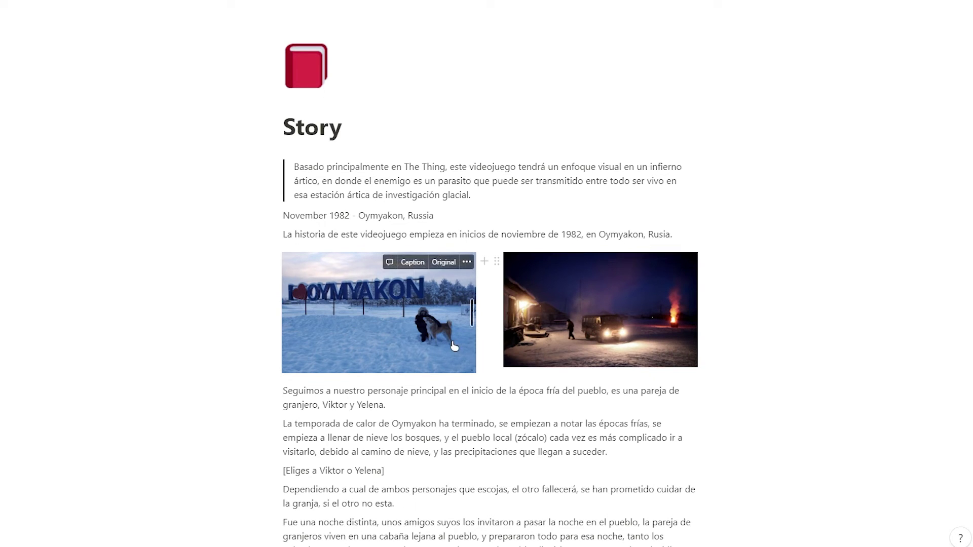
scroll(488, 349, down, 3)
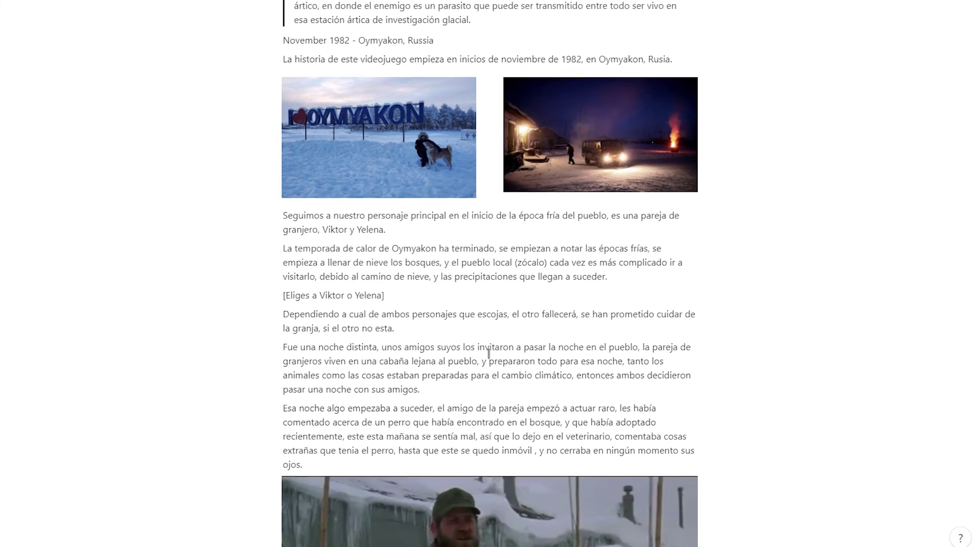
scroll(489, 354, down, 2)
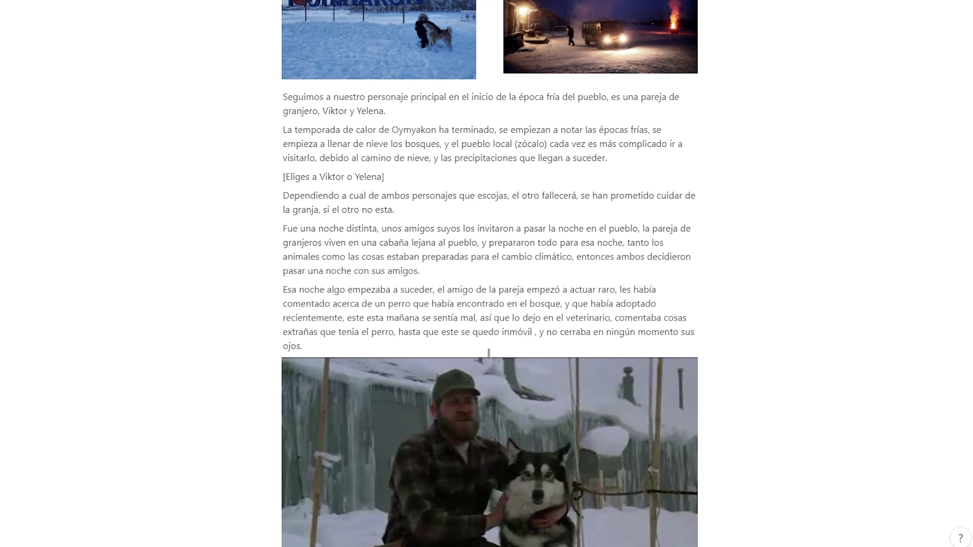
scroll(488, 353, down, 1)
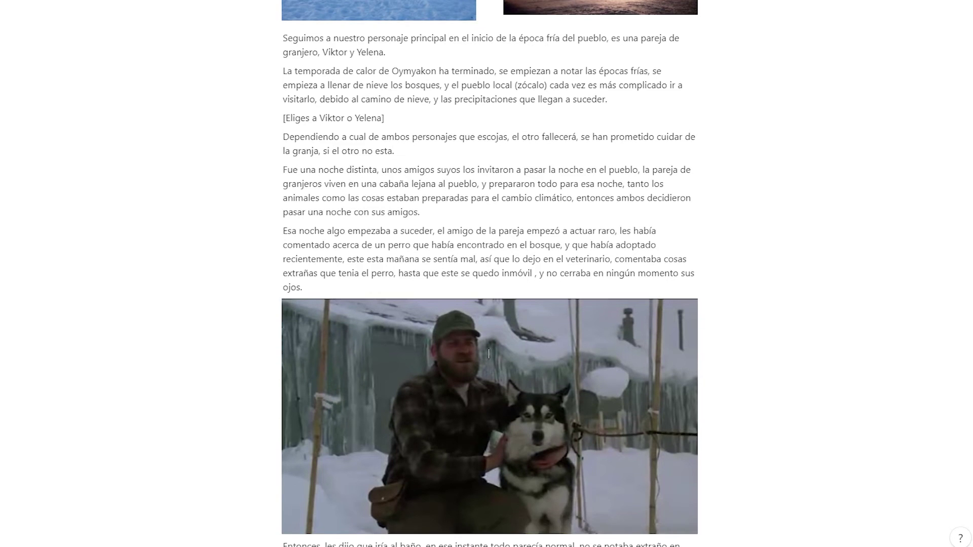
mouse_move(490, 358)
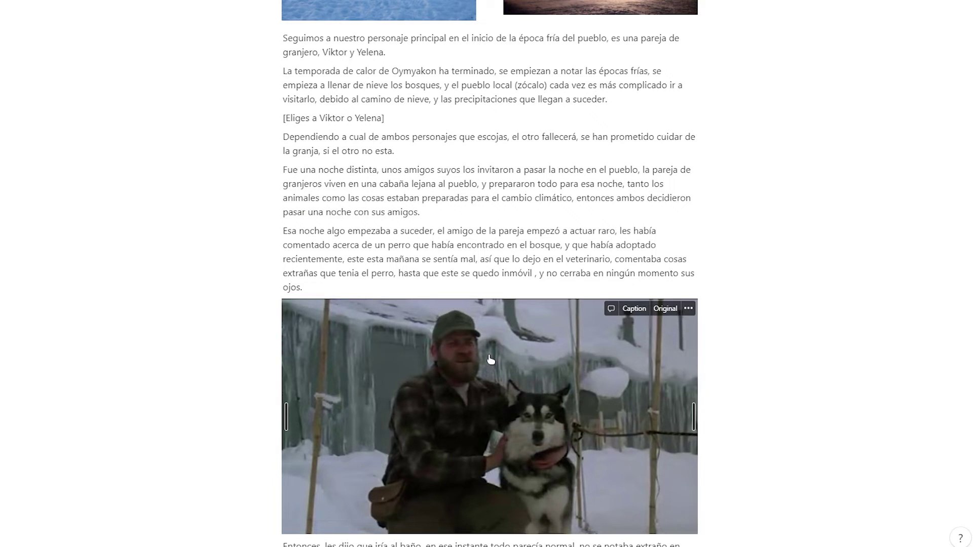
scroll(489, 358, down, 7)
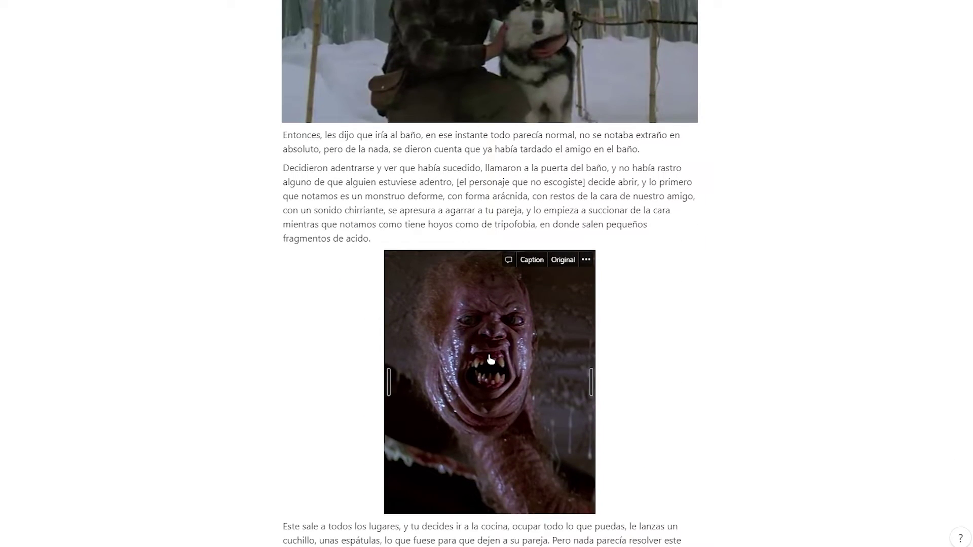
scroll(499, 385, down, 7)
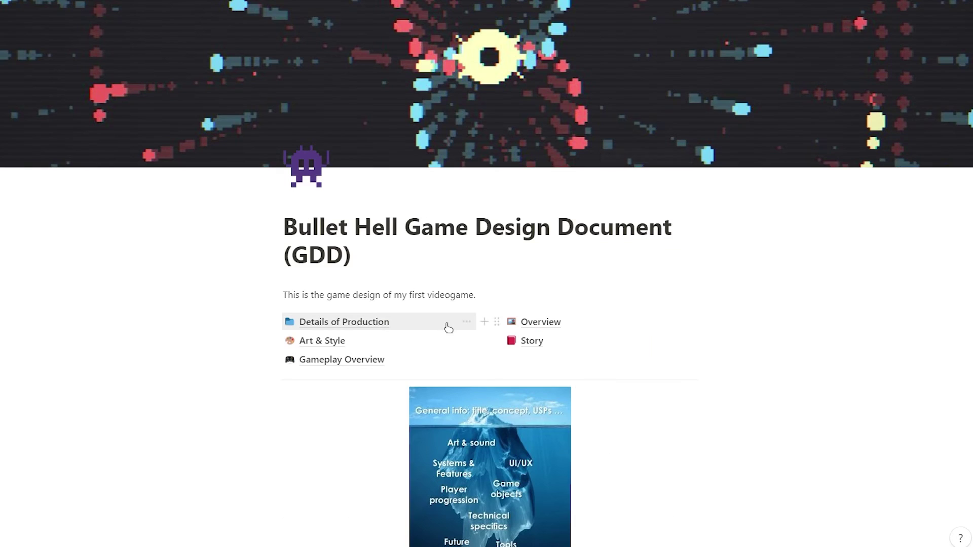
click(329, 345)
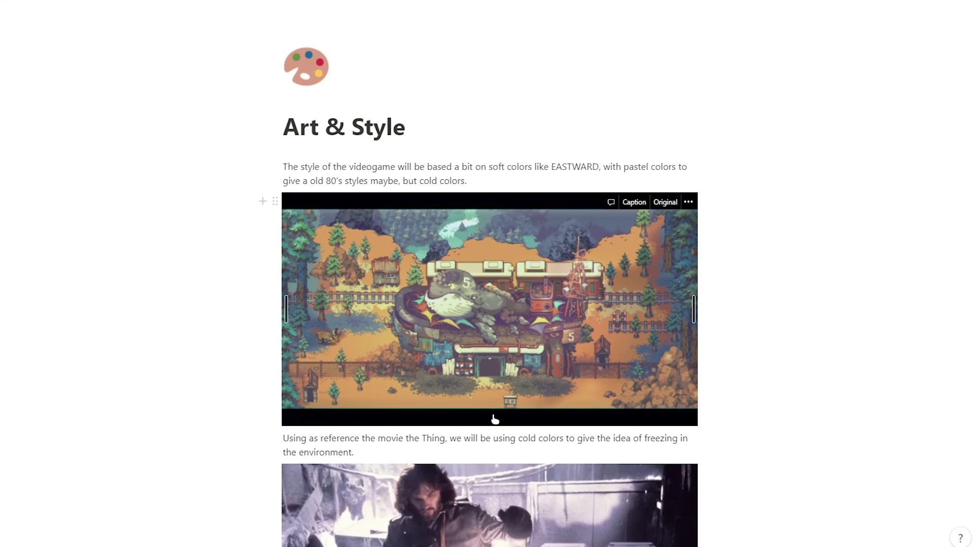
scroll(502, 421, down, 5)
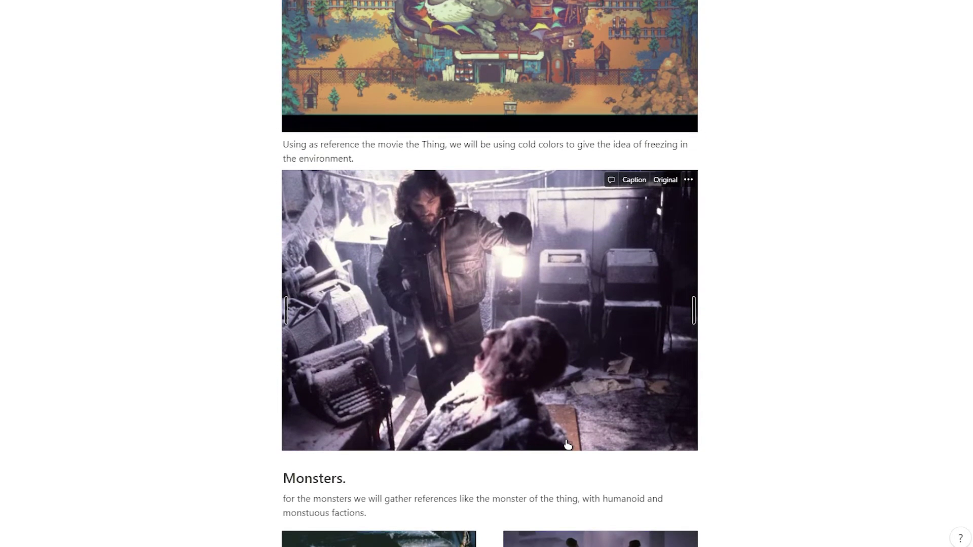
scroll(568, 444, down, 2)
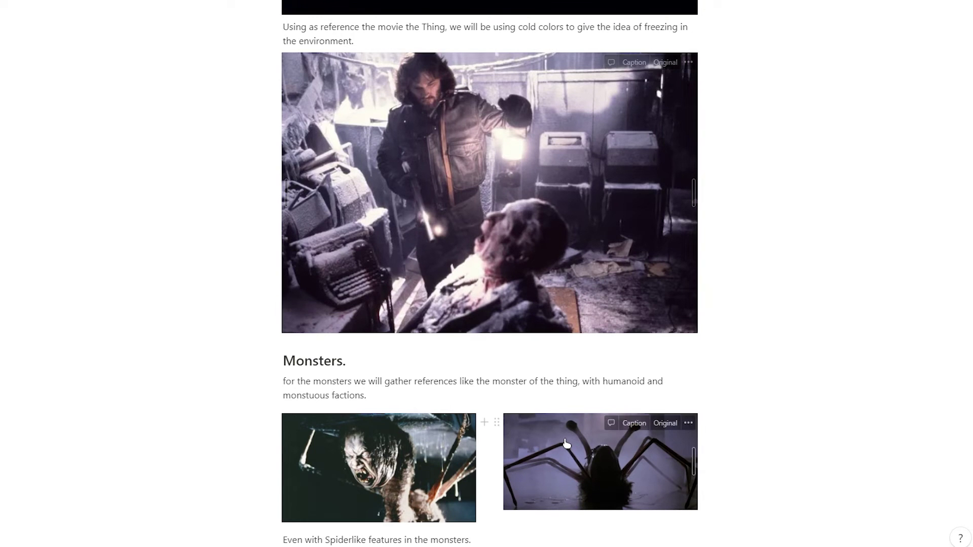
scroll(566, 445, down, 2)
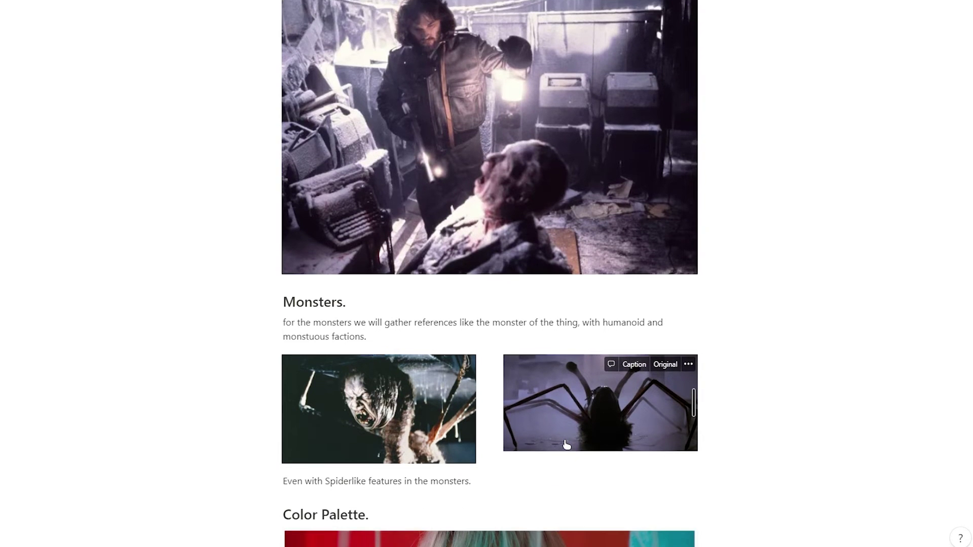
scroll(567, 445, down, 2)
scroll(566, 445, down, 2)
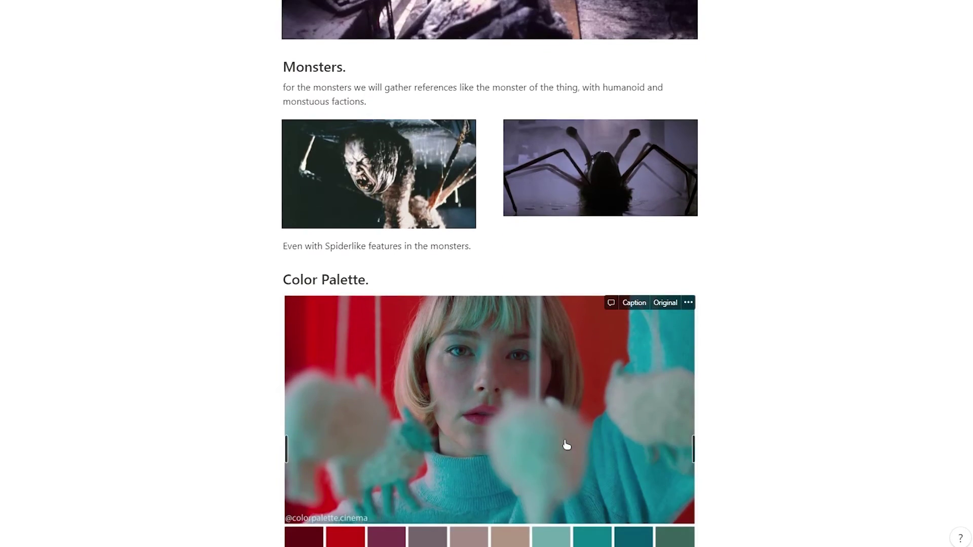
scroll(566, 445, down, 1)
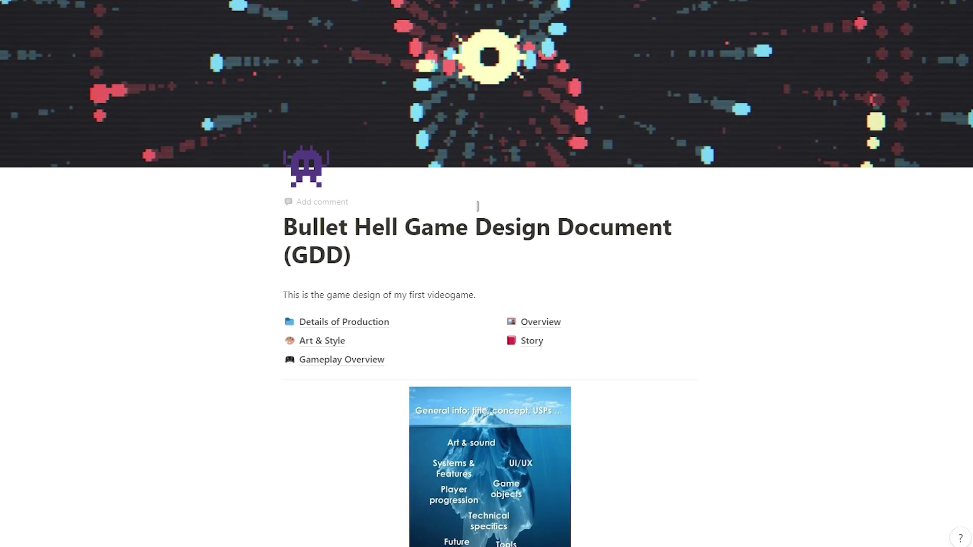
click(401, 366)
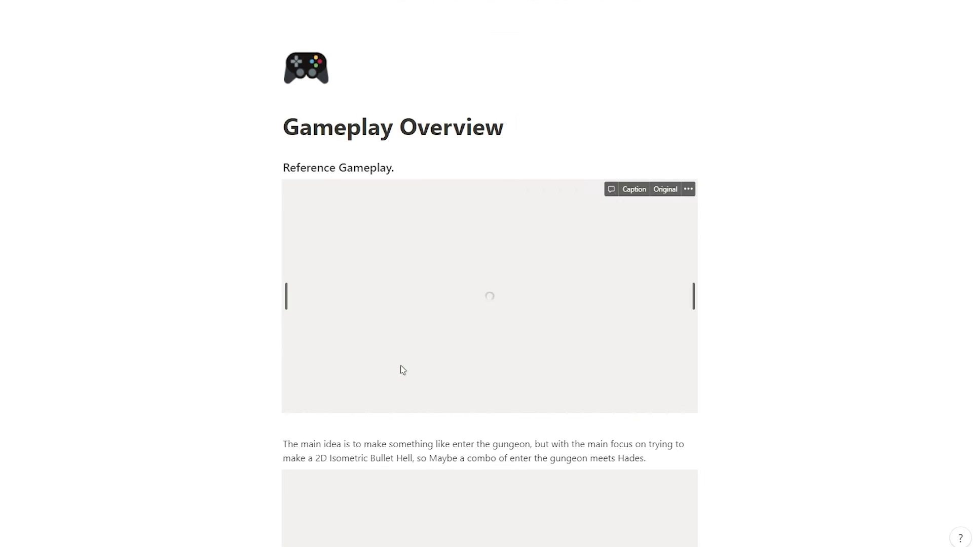
scroll(462, 419, down, 2)
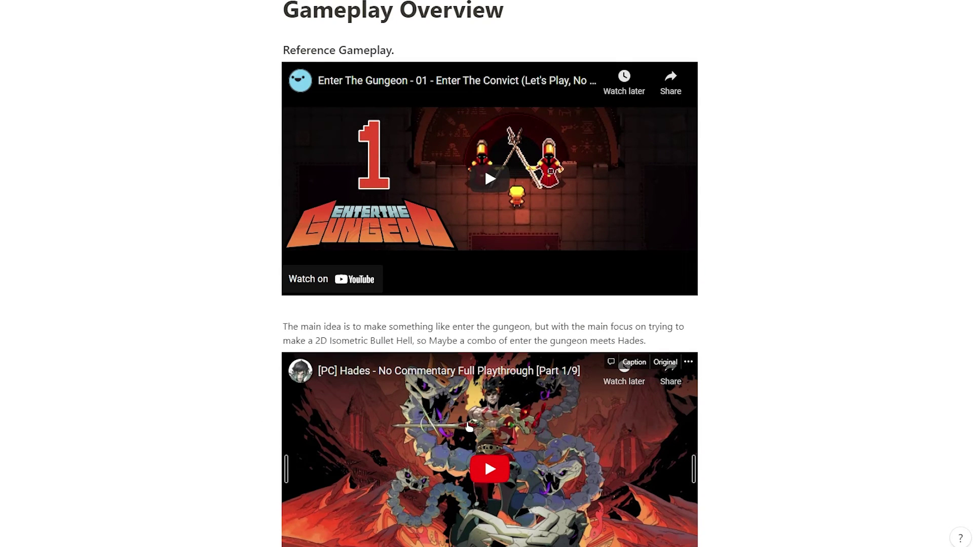
scroll(468, 427, down, 2)
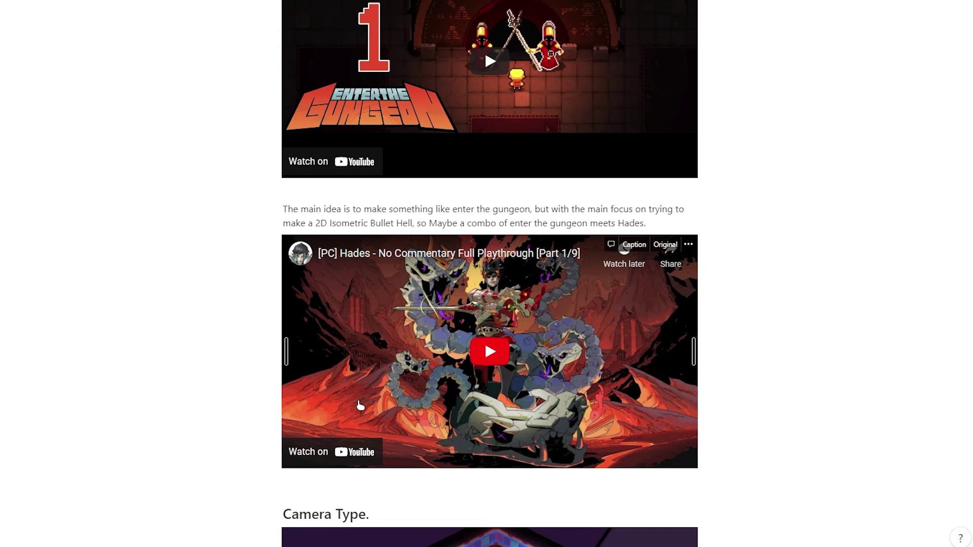
scroll(359, 406, down, 3)
scroll(360, 405, up, 5)
scroll(385, 431, down, 3)
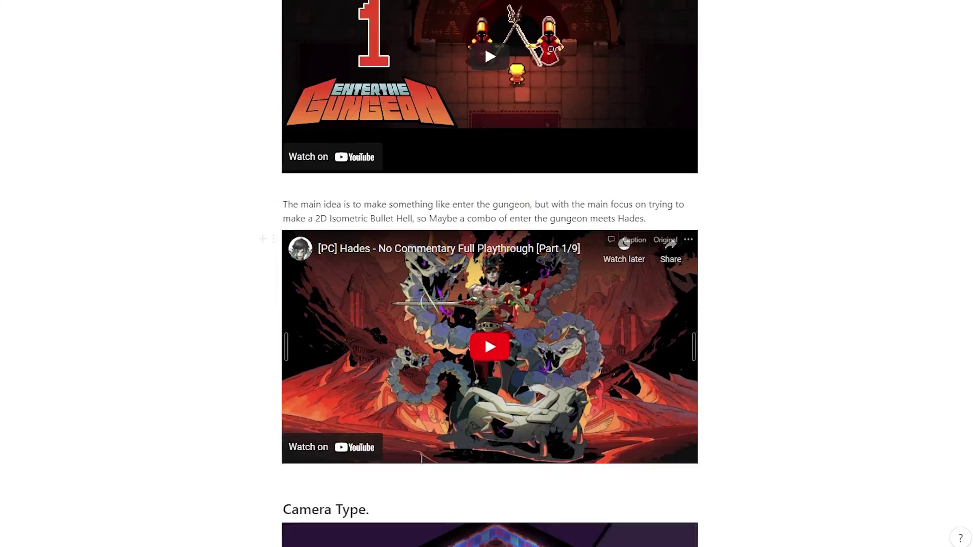
scroll(421, 459, down, 15)
scroll(515, 412, up, 15)
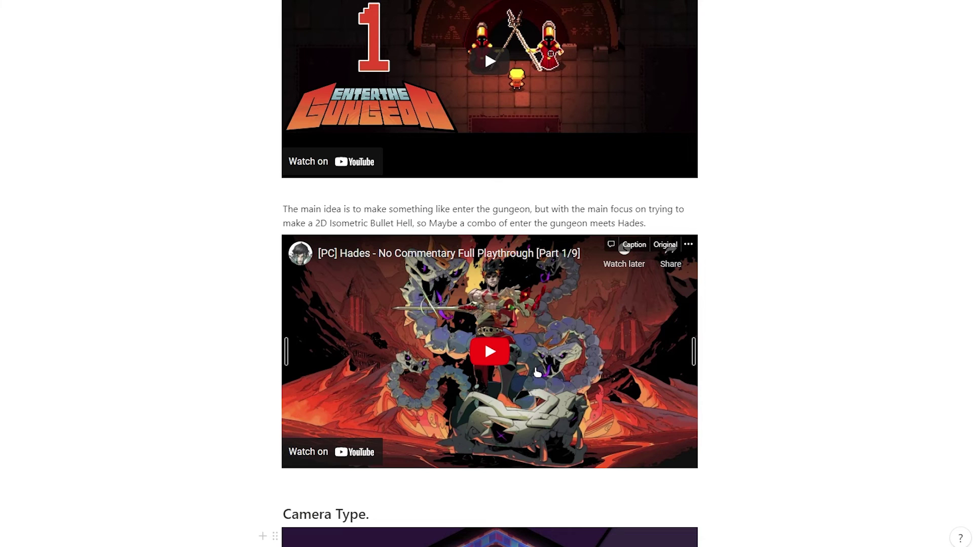
scroll(514, 426, down, 15)
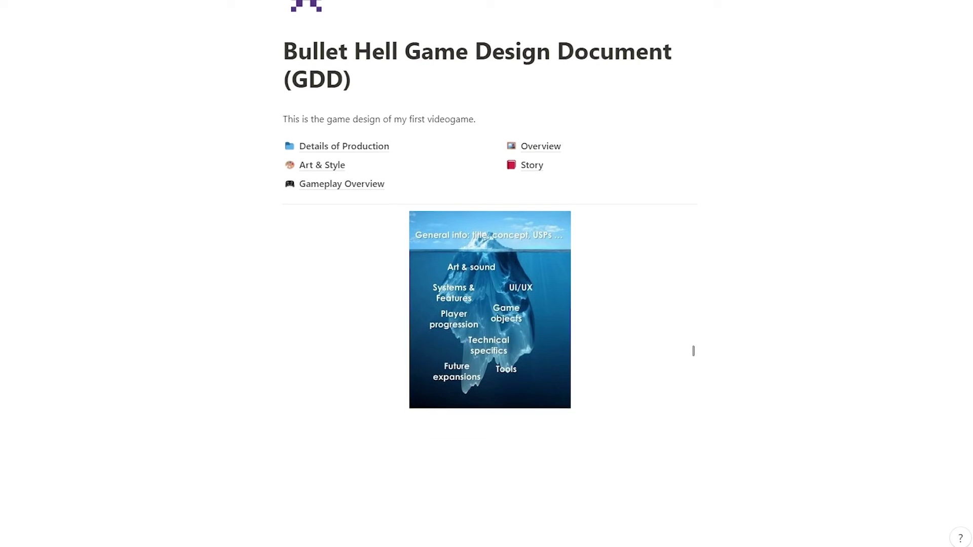
scroll(693, 350, up, 3)
scroll(684, 337, down, 4)
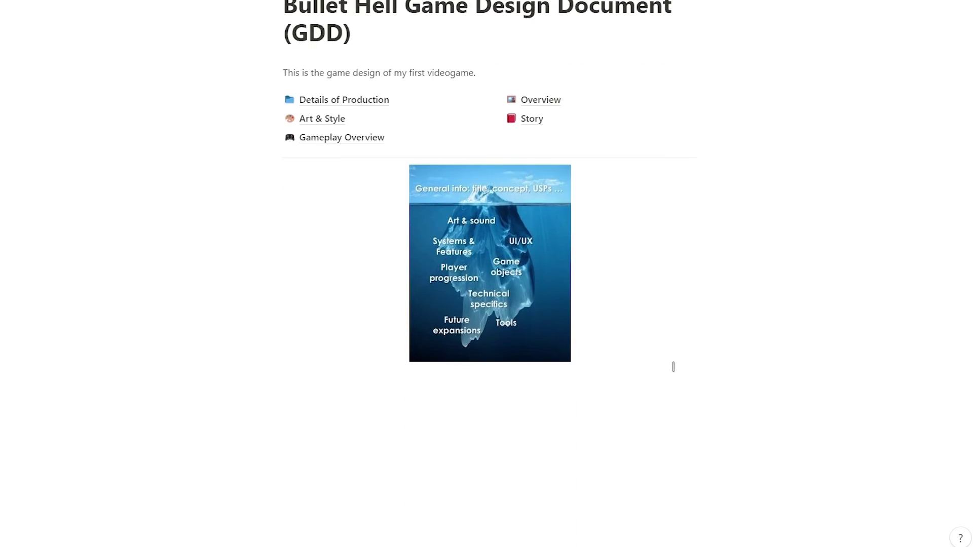